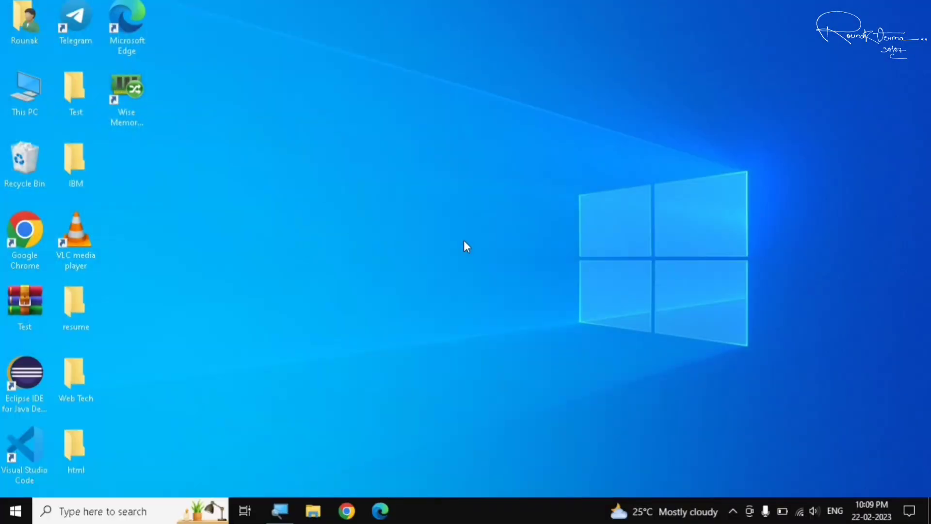
- Show the computer's power options, including Restart, and dismiss them without choosing one
left_click(15, 510)
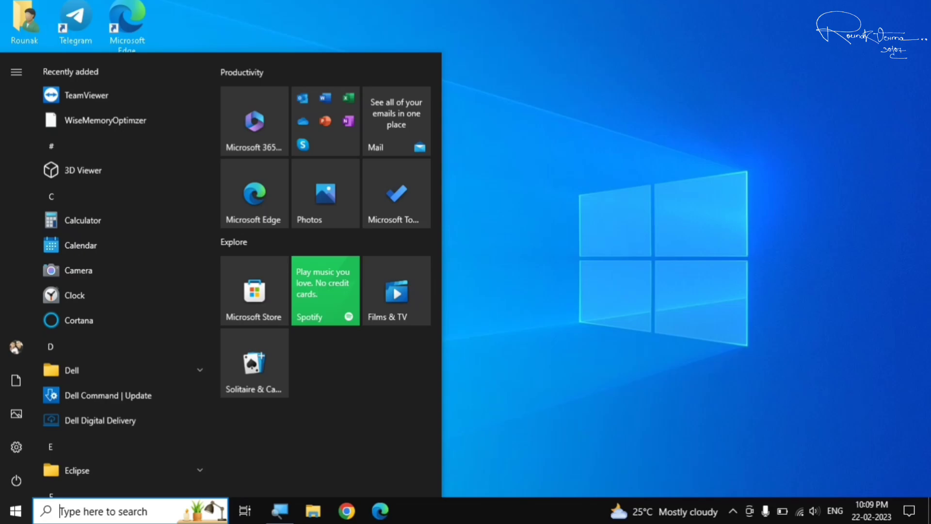
left_click(10, 479)
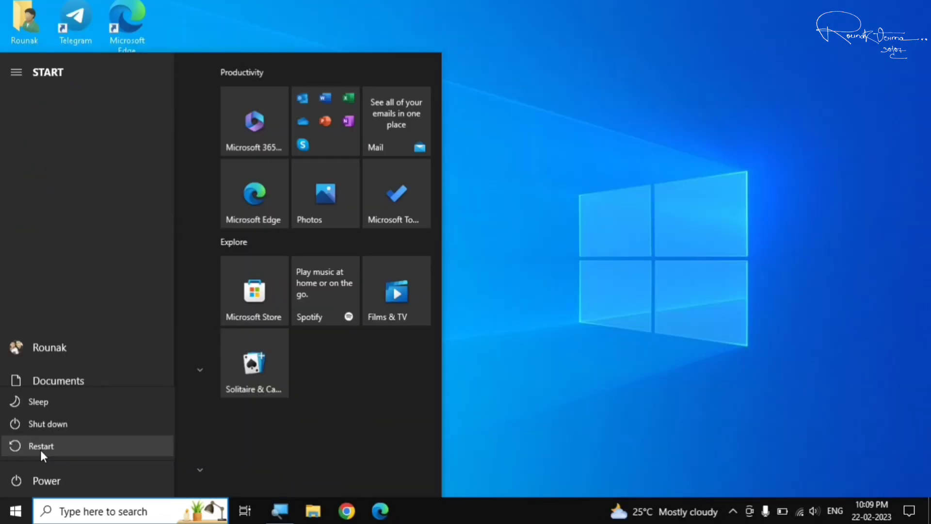
left_click(548, 285)
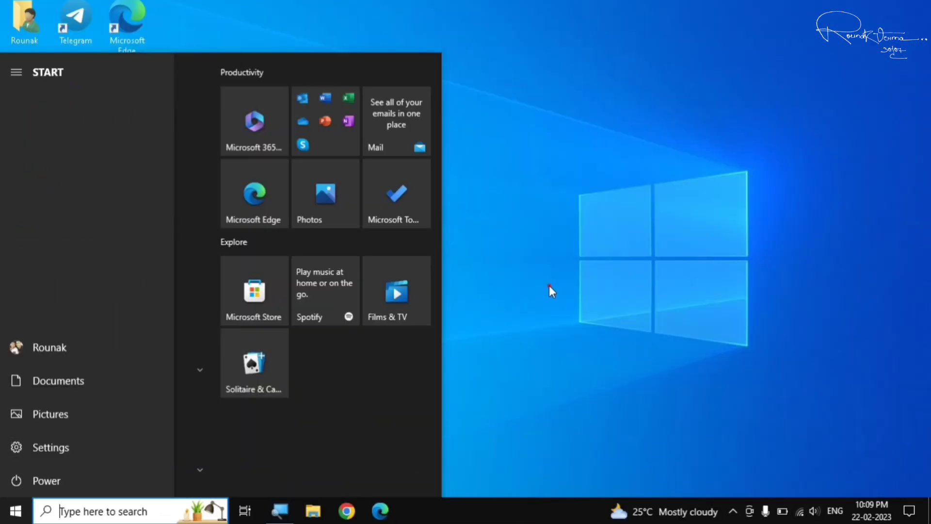
left_click(490, 262)
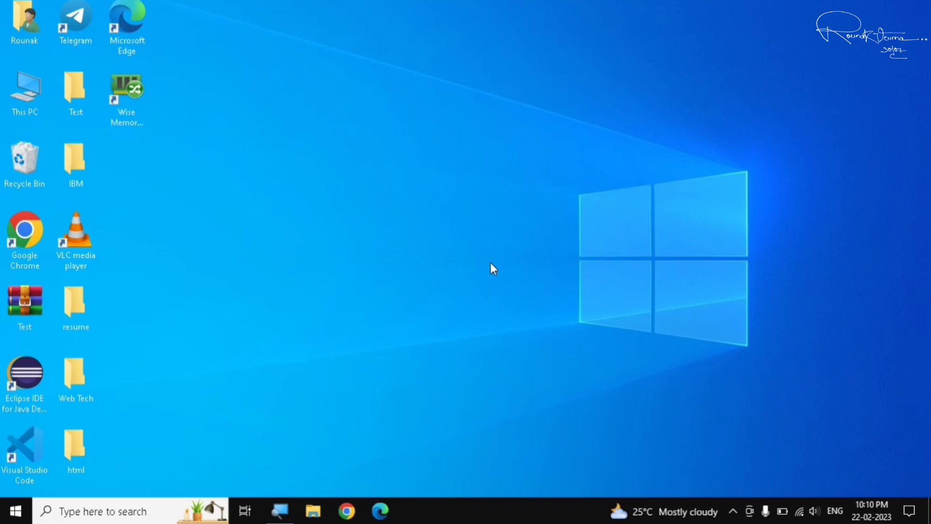
- Open Device Manager by running devmgmt.msc
key("super+r")
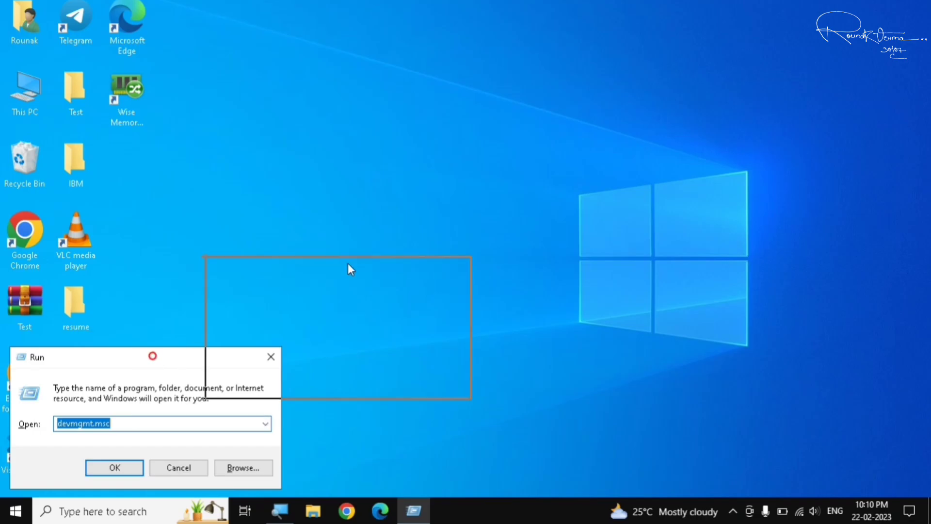
left_click_drag(448, 202, 451, 202)
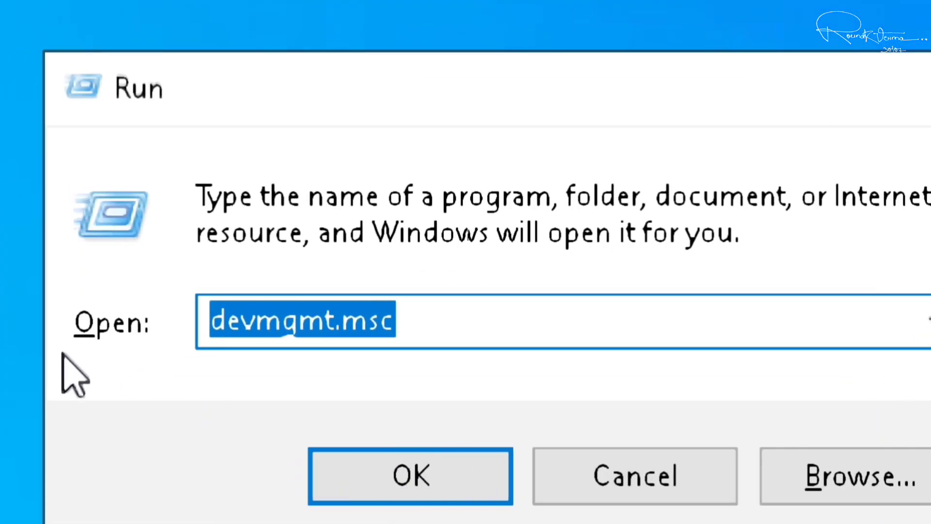
left_click(473, 316)
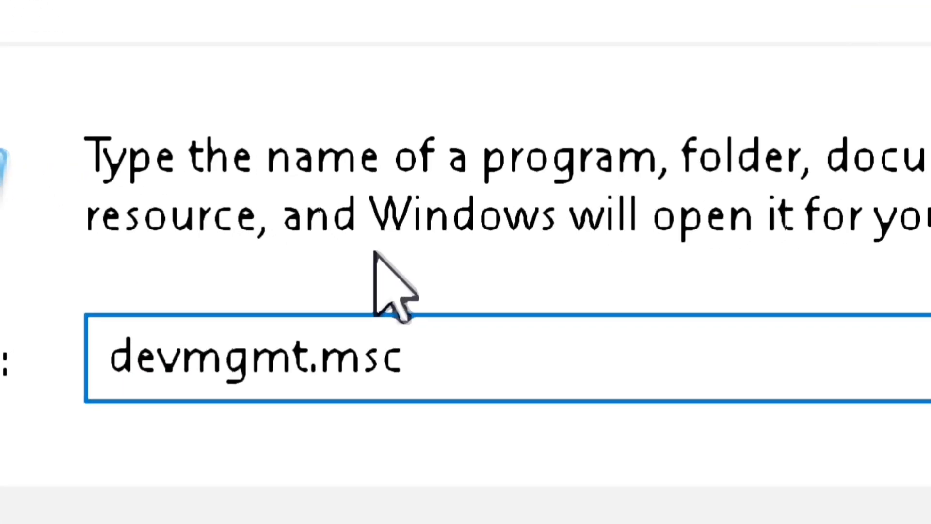
left_click_drag(431, 383, 27, 384)
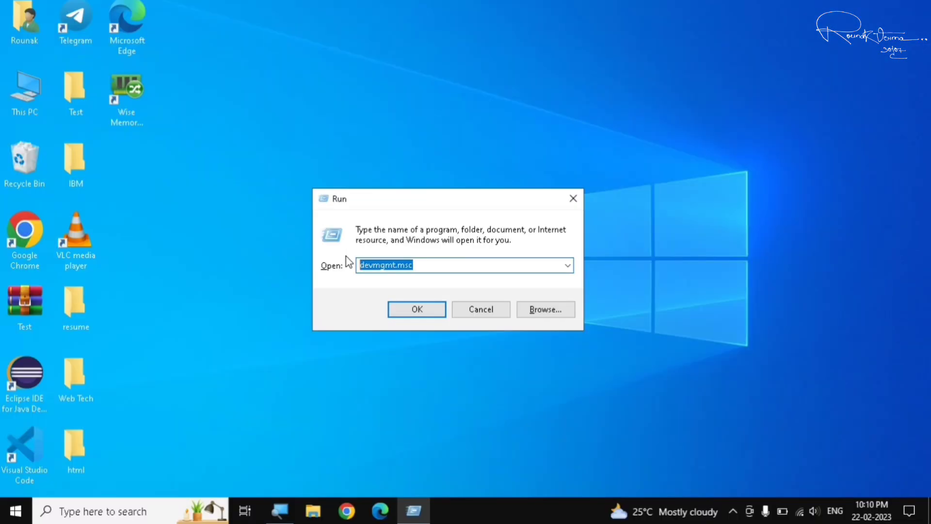
left_click(417, 308)
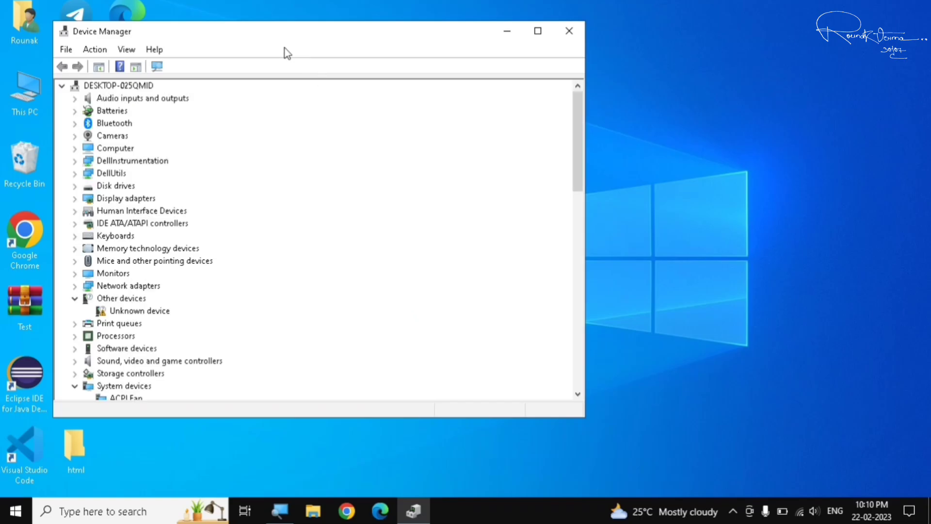
- Collapse System devices and expand Universal Serial Bus controllers in the Device Manager tree
left_click_drag(256, 38, 496, 40)
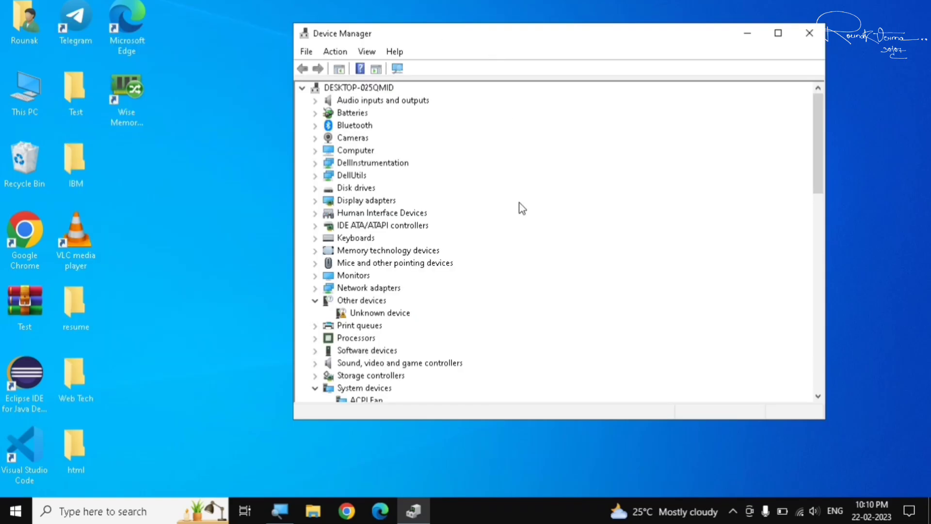
left_click(315, 388)
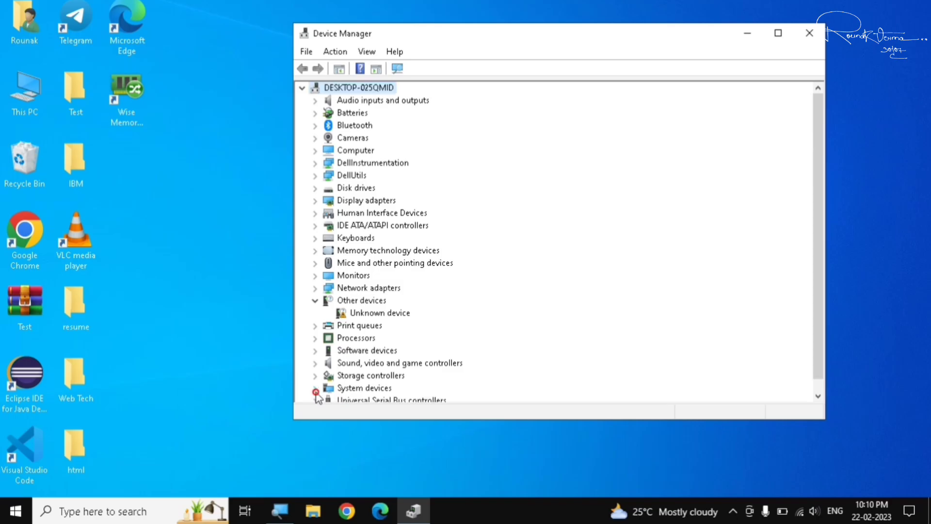
scroll(493, 324, "down", 1)
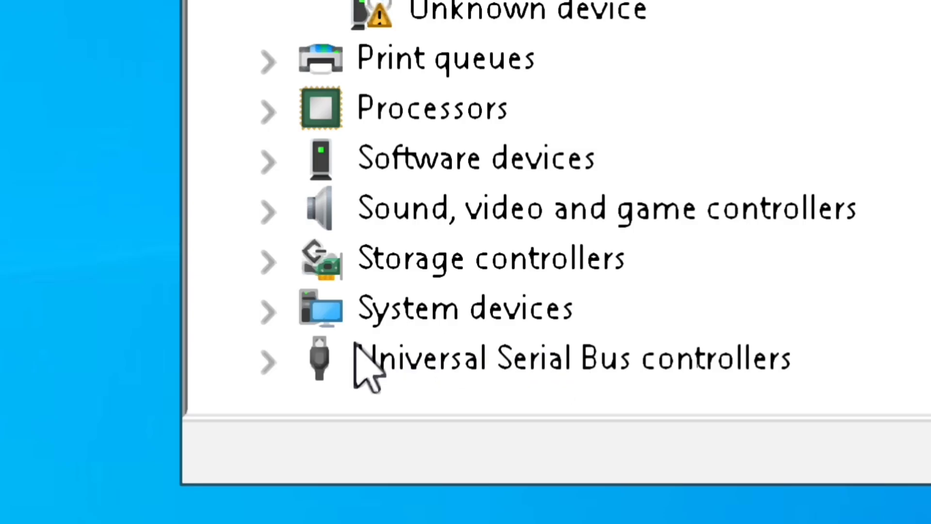
left_click(270, 361)
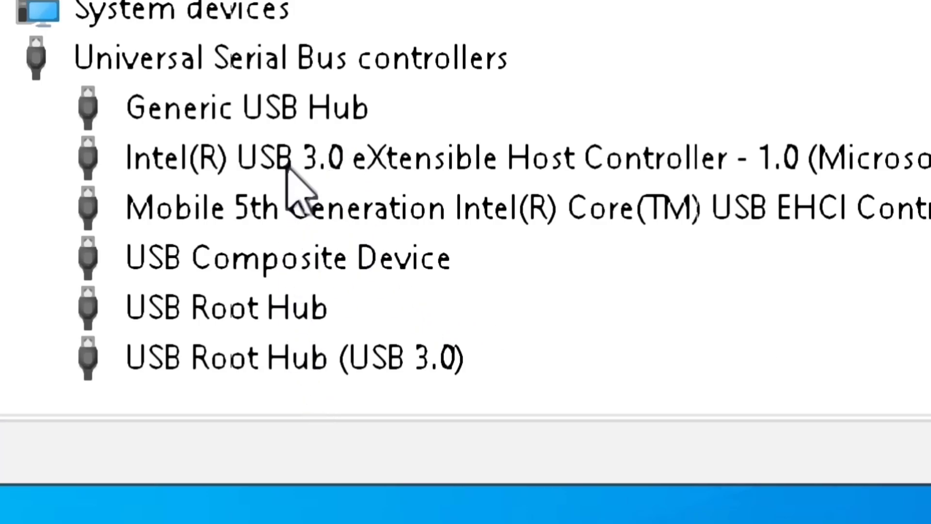
- Search automatically for a driver update for the Intel(R) USB 3.0 eXtensible Host Controller, and close Device Manager
right_click(290, 110)
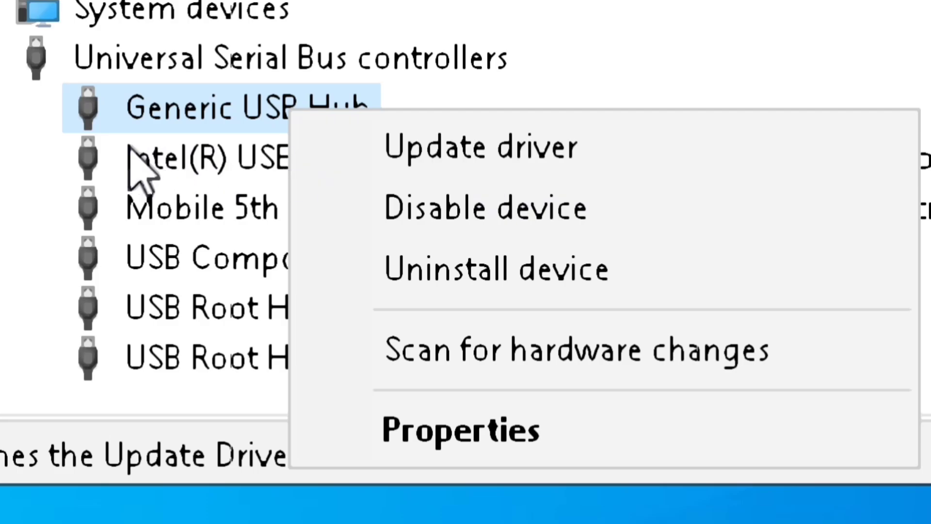
left_click(177, 167)
right_click(177, 168)
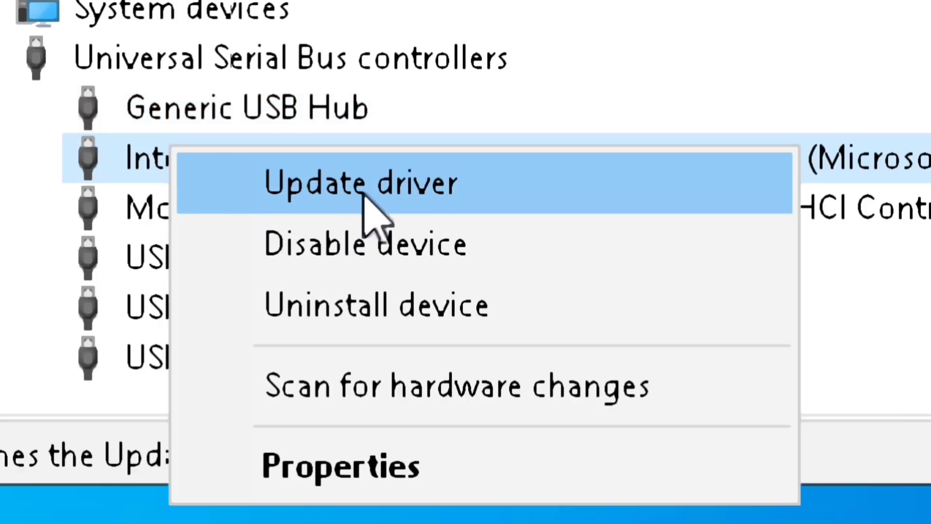
left_click(417, 195)
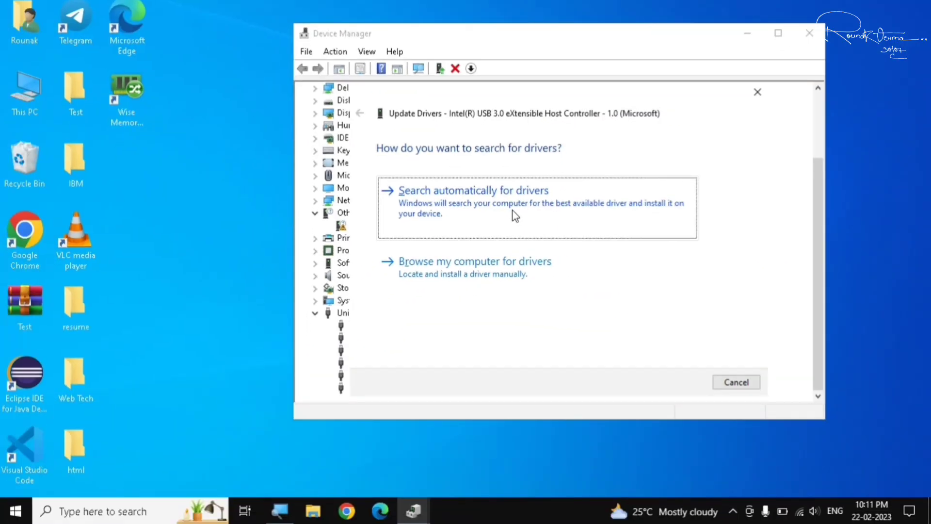
left_click(515, 216)
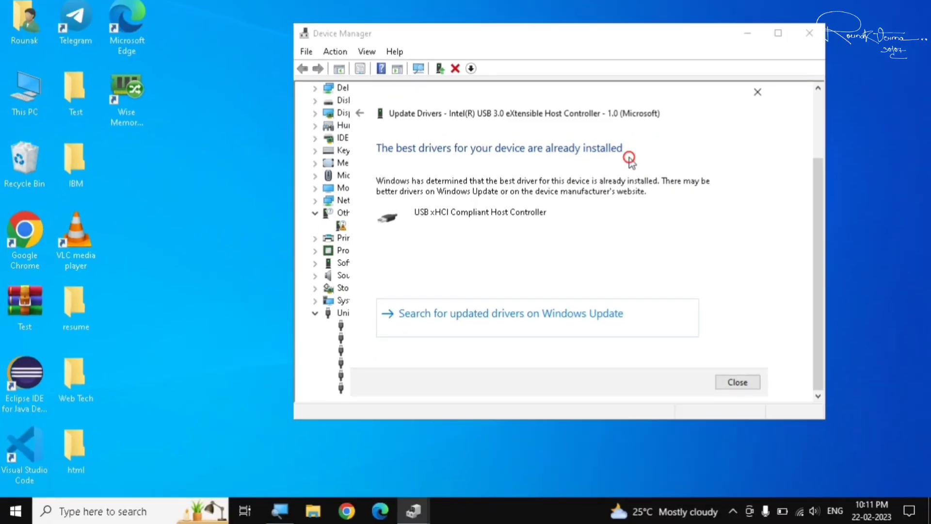
left_click(737, 382)
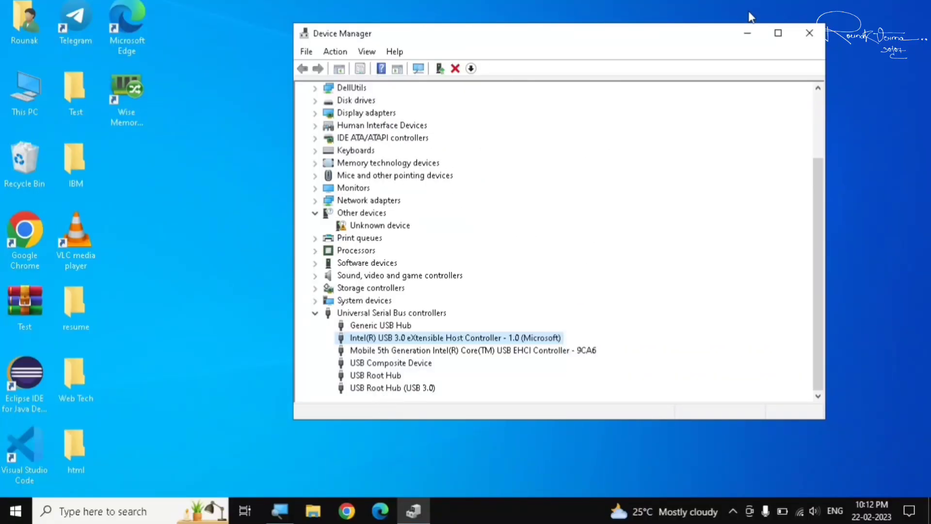
left_click(805, 31)
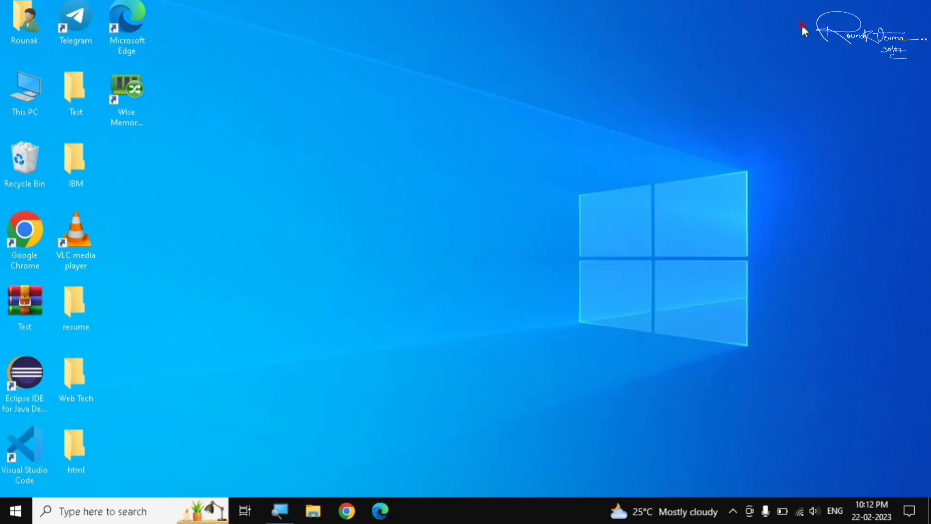
- Look at the power options again after the driver check and return to the desktop
key("super")
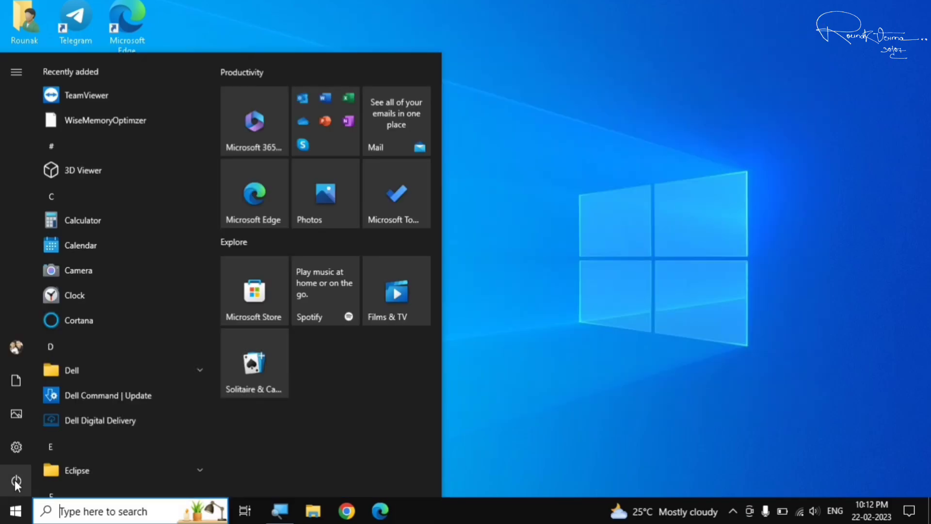
left_click(16, 479)
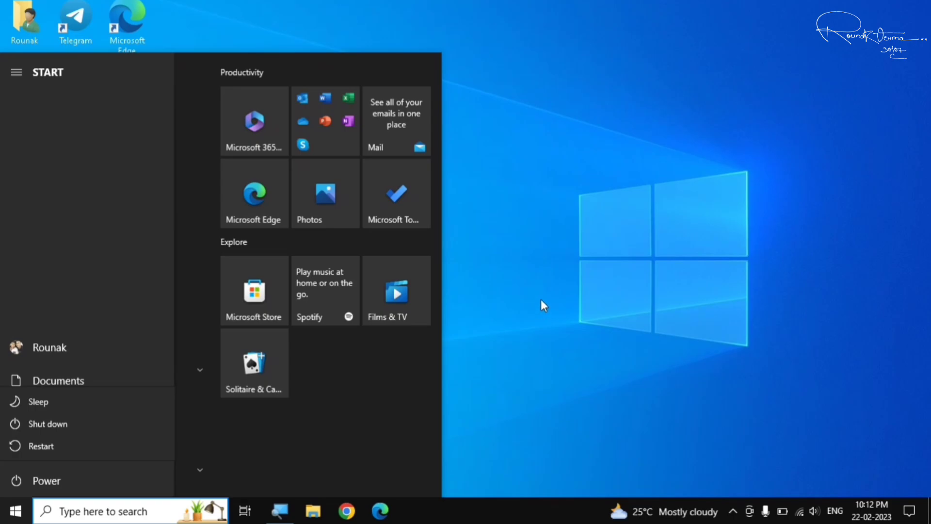
left_click(542, 300)
left_click(499, 268)
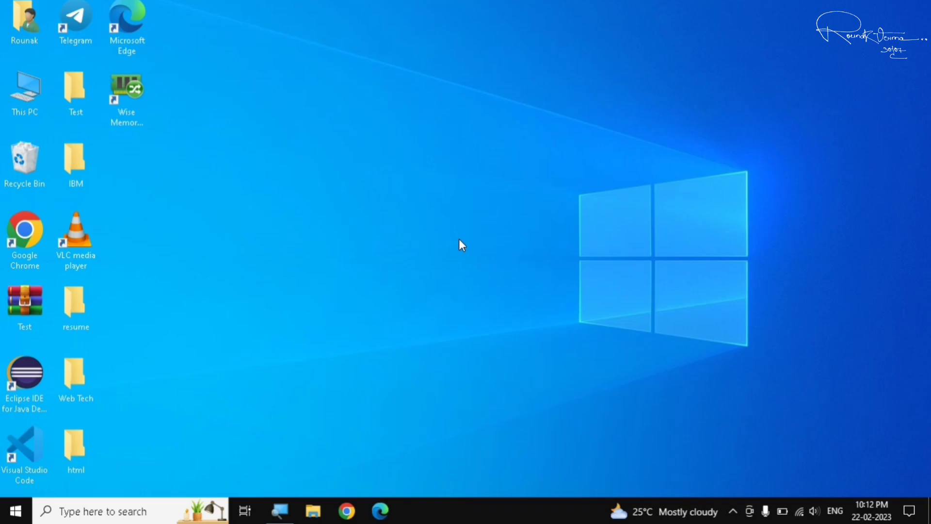
- Search Windows for "control" and open Control Panel
key("super")
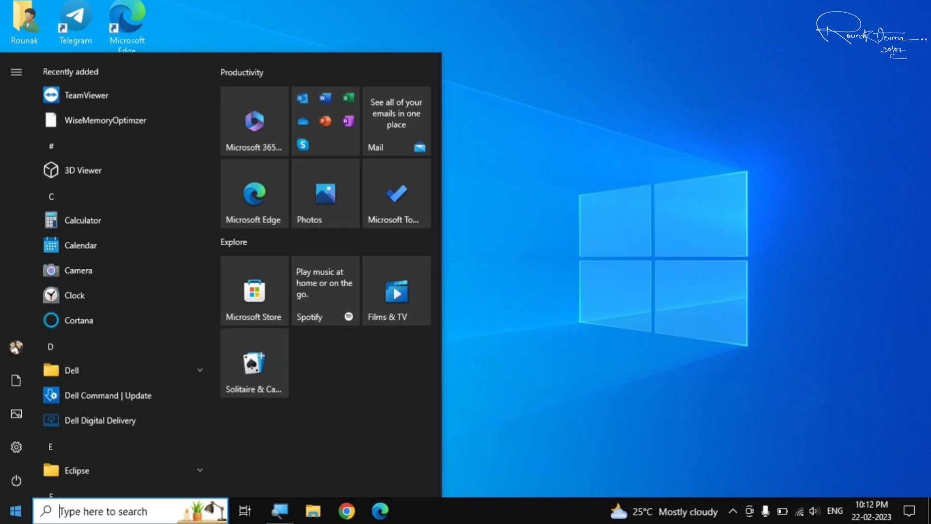
type("co")
type("ntro")
key("BackSpace")
key("BackSpace")
key("BackSpace")
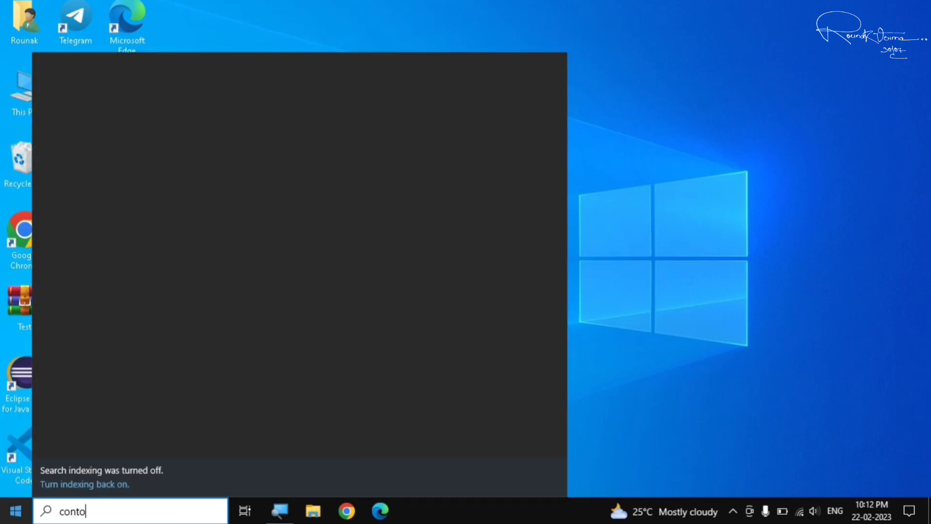
type("trol")
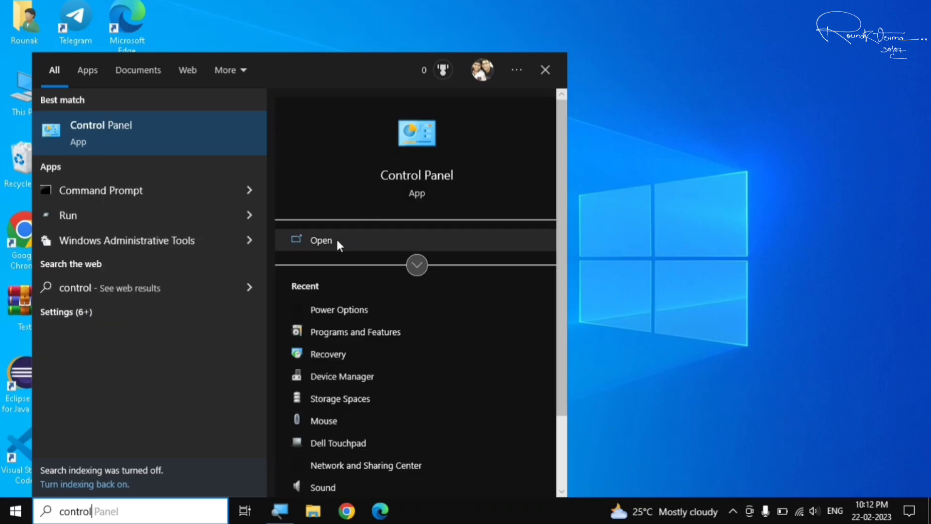
left_click(337, 240)
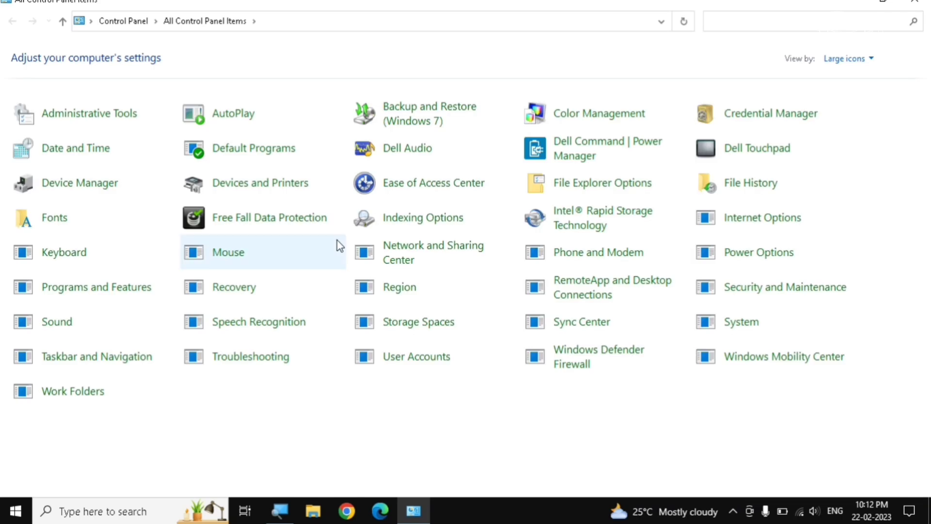
- Switch the Control Panel view to Category and back to Large icons
left_click(840, 62)
left_click(839, 76)
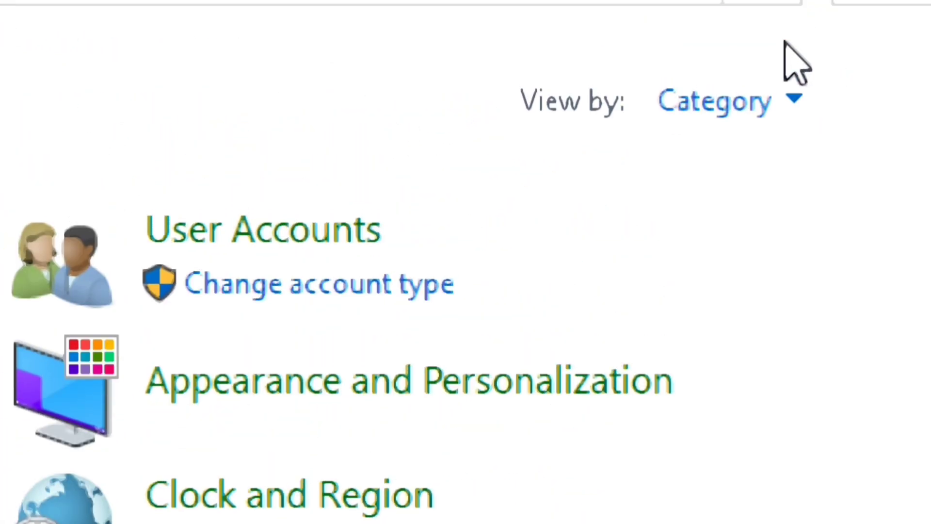
left_click(701, 95)
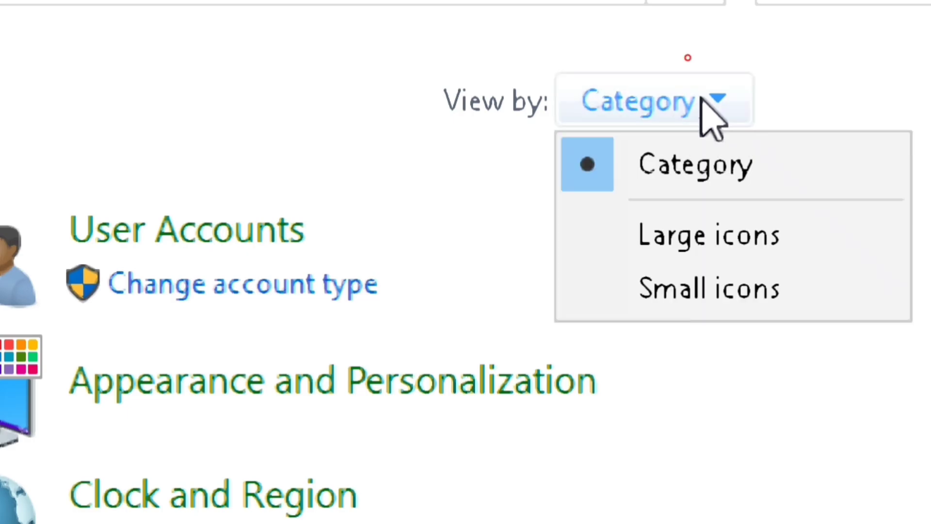
left_click(685, 235)
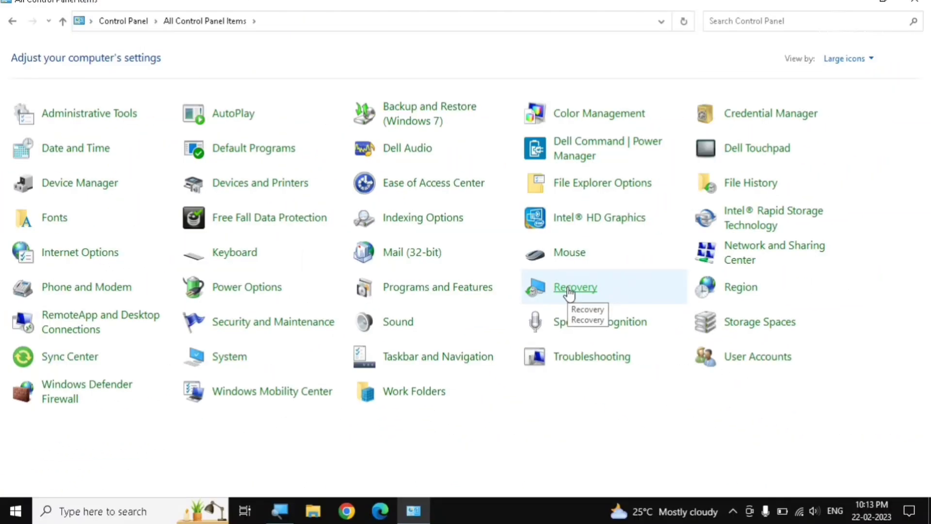
- Open the Recovery tools in Control Panel and launch System Restore
left_click(569, 291)
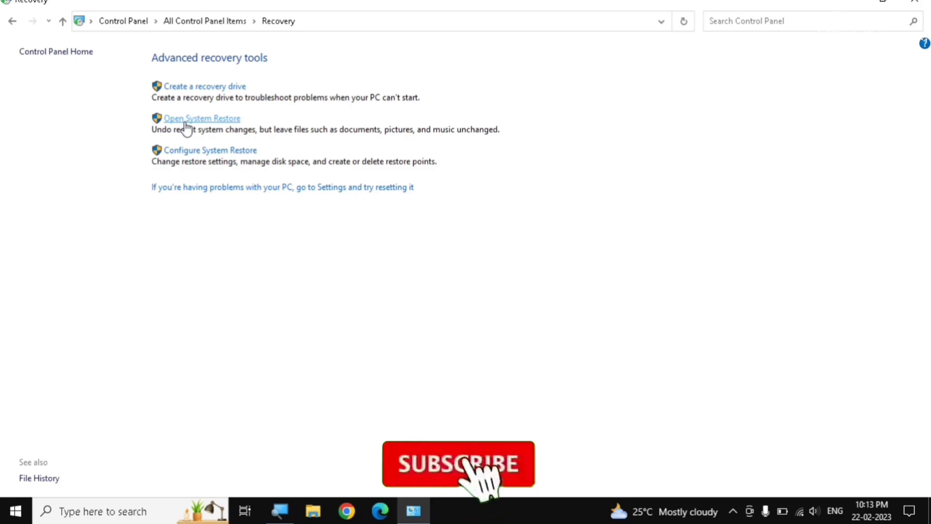
left_click(186, 124)
left_click(185, 123)
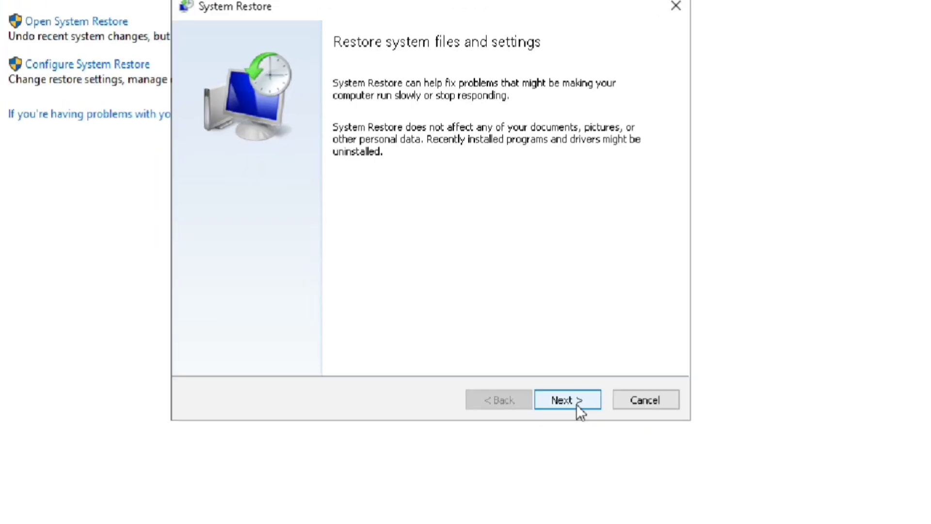
left_click(578, 406)
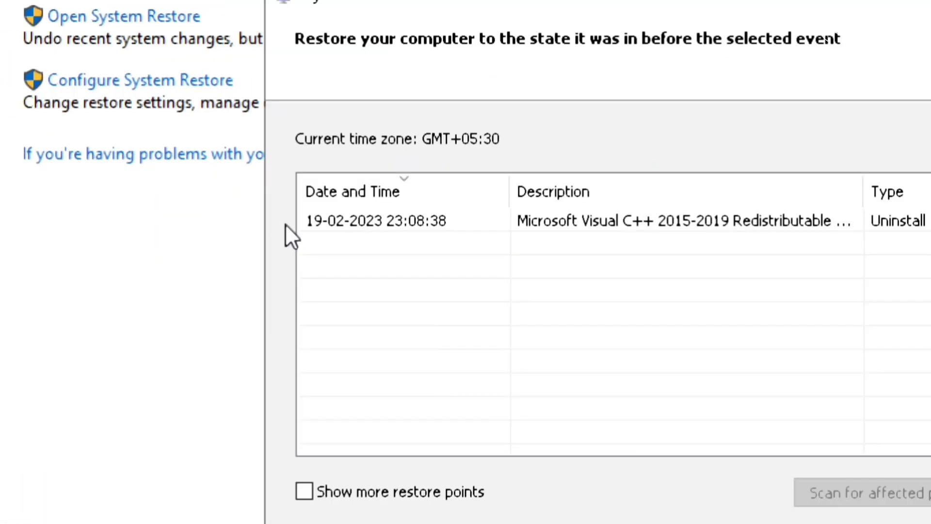
left_click(378, 222)
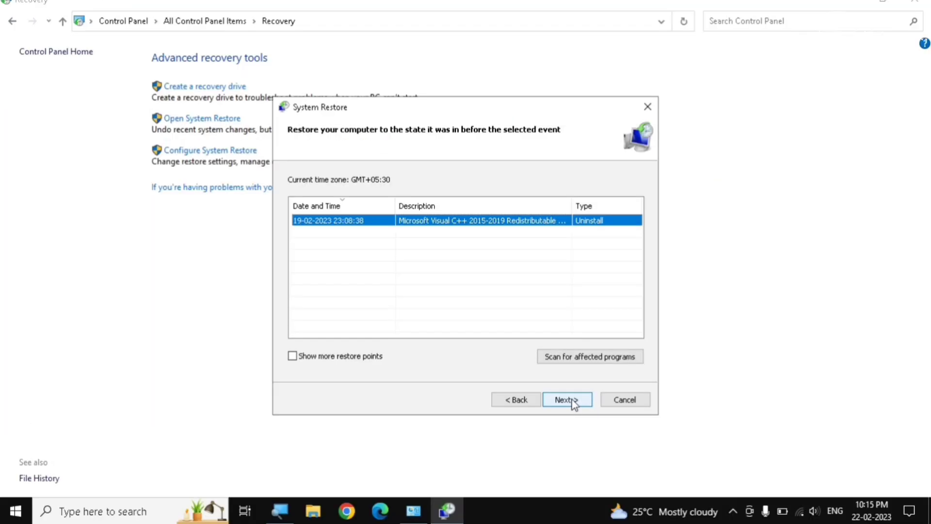
left_click(567, 399)
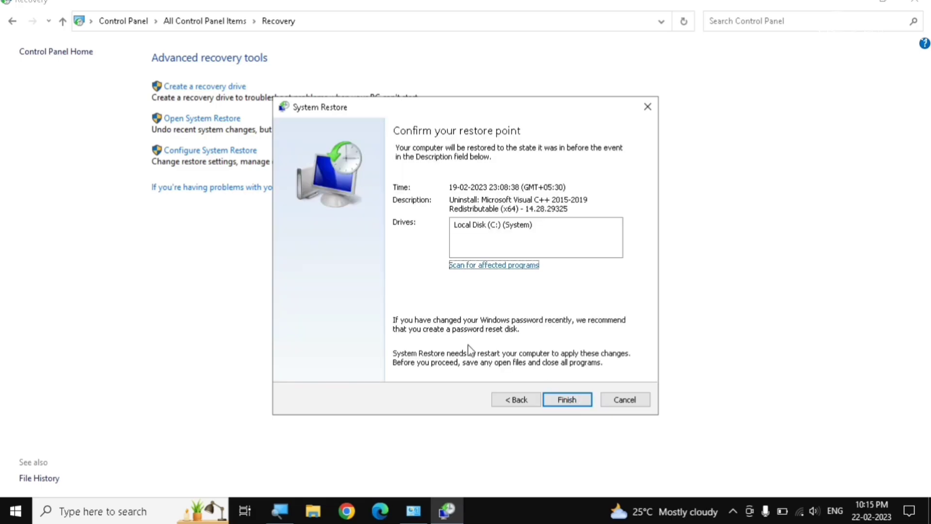
left_click(496, 230)
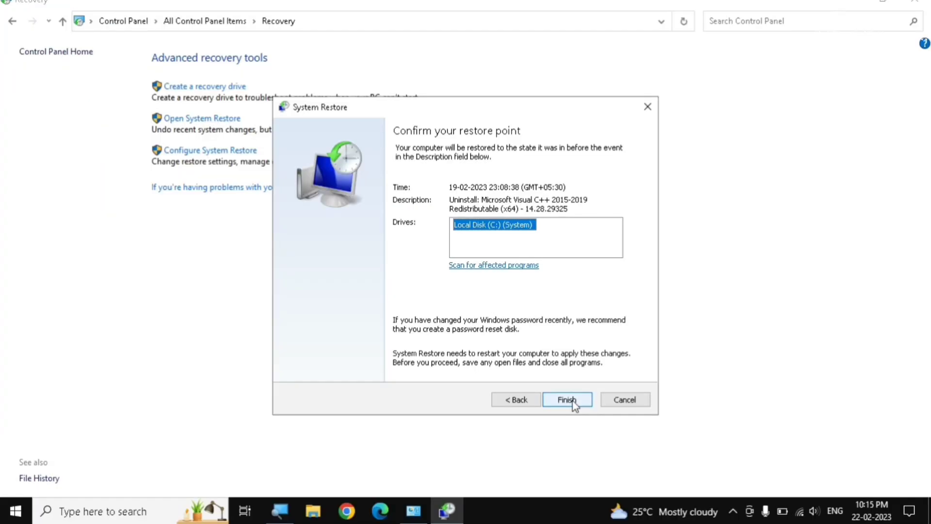
left_click(622, 399)
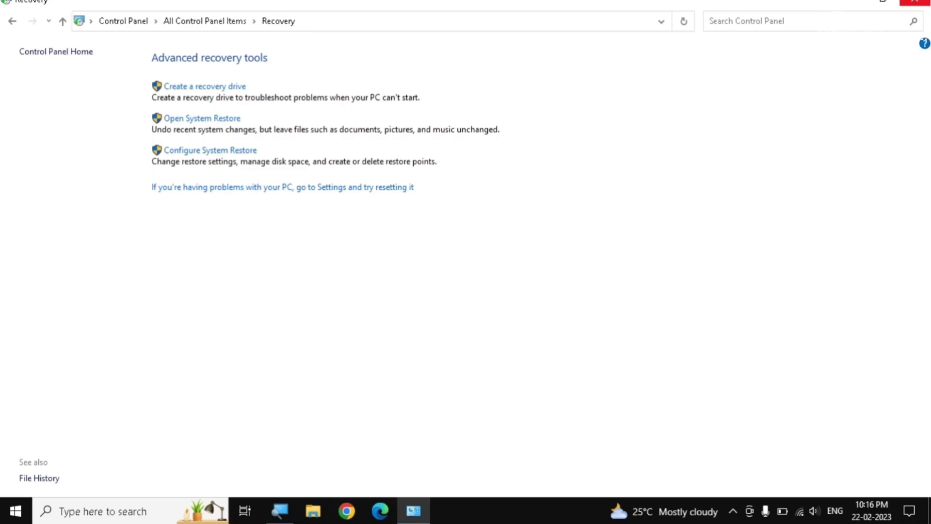
left_click(914, 2)
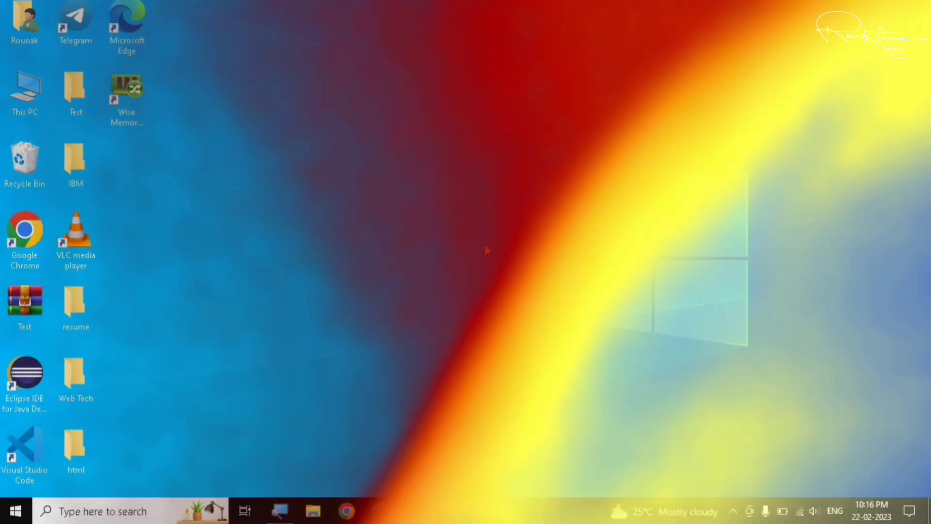